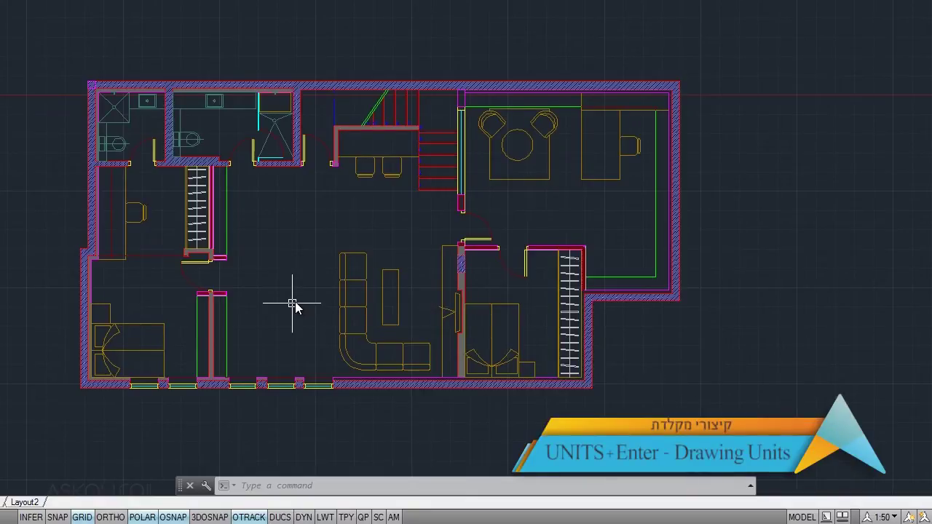
# Step: Verify AutoCAD's UNITS insertion scale is Centimeters, save the floor plan, and switch to SketchUp
pyautogui.write('unit')
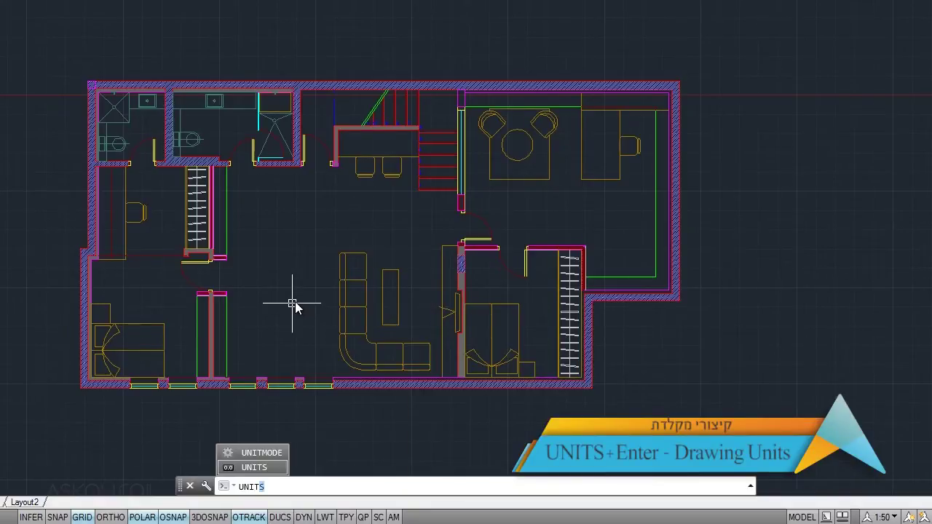
pyautogui.write('s')
pyautogui.press('Return')
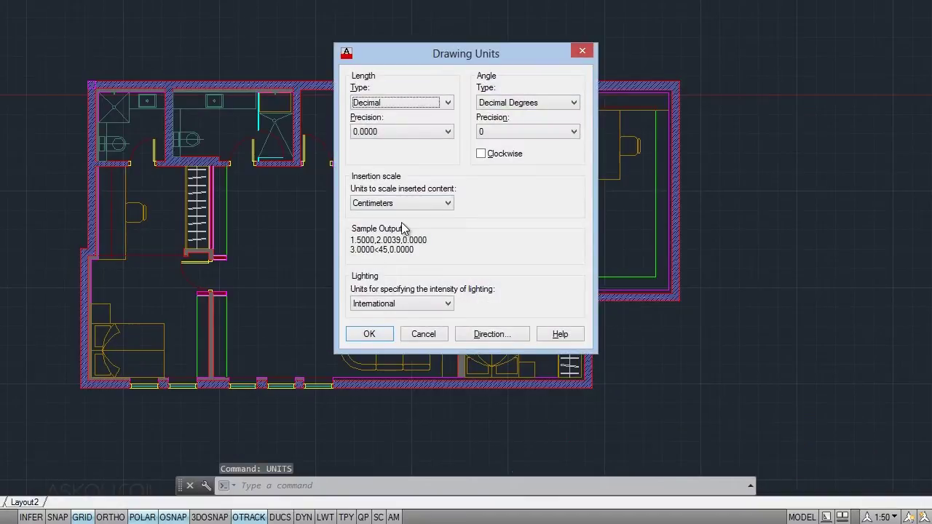
pyautogui.click(385, 339)
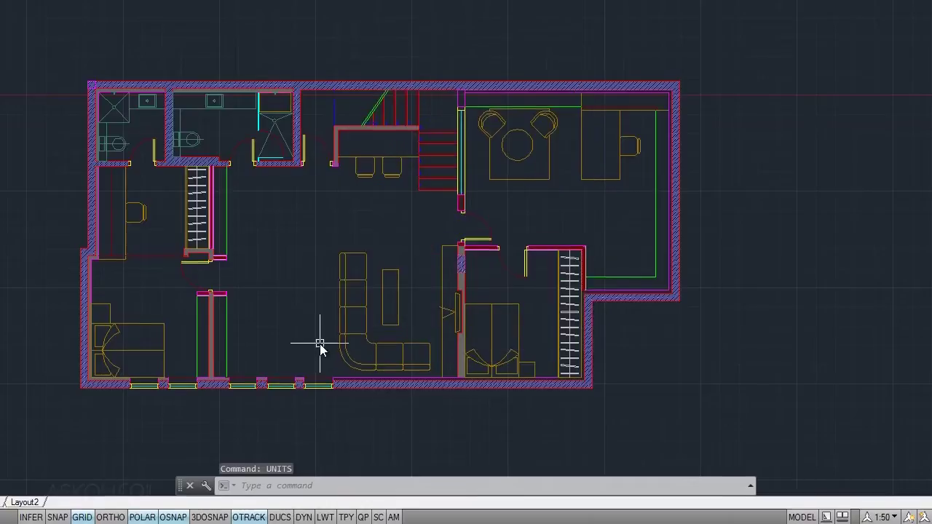
pyautogui.hotkey('ctrl', 's')
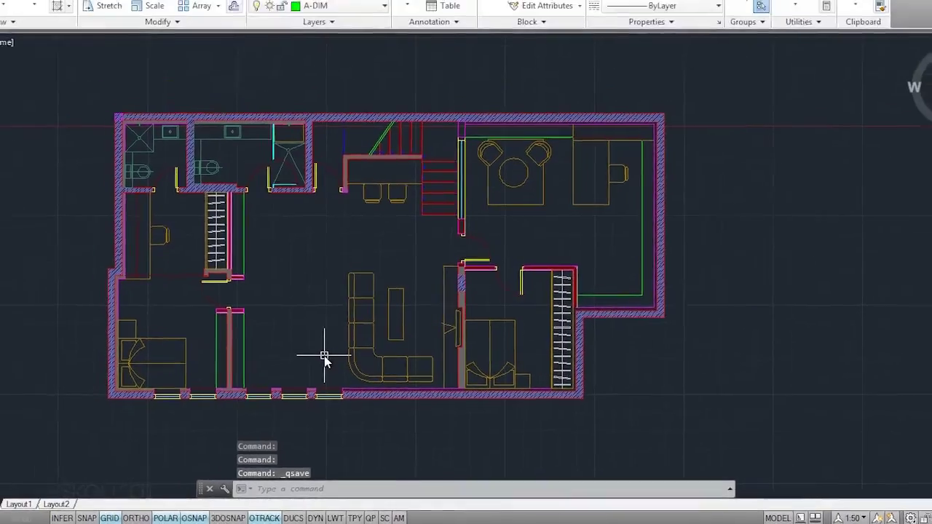
pyautogui.hotkey('alt', 'Tab')
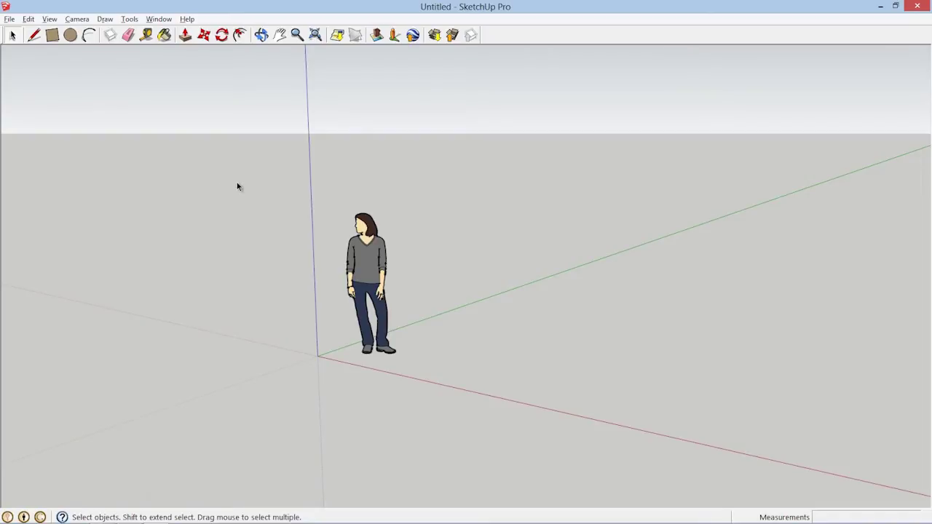
# Step: Change Model Info length units from Millimeters to Decimal Centimeters with 0.0cm precision
pyautogui.moveTo(275, 215); pyautogui.dragTo(281, 215, button='middle')
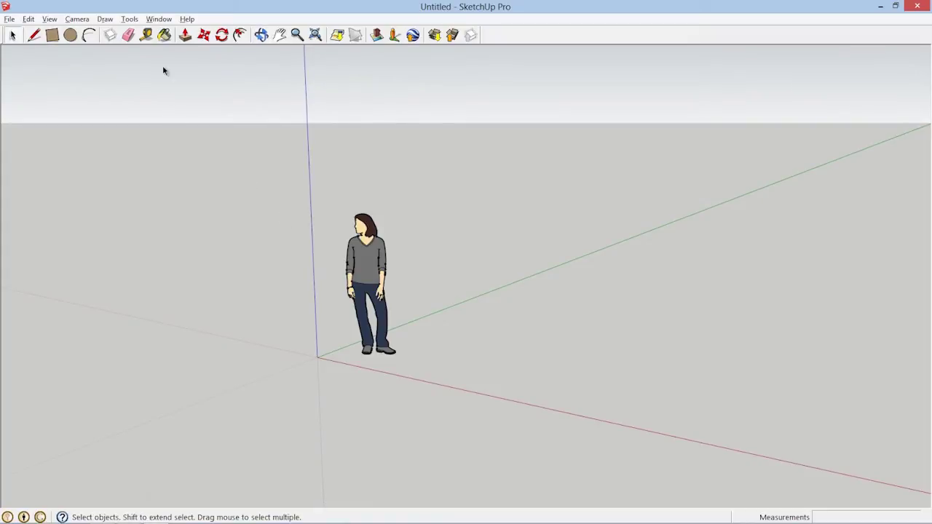
pyautogui.click(159, 19)
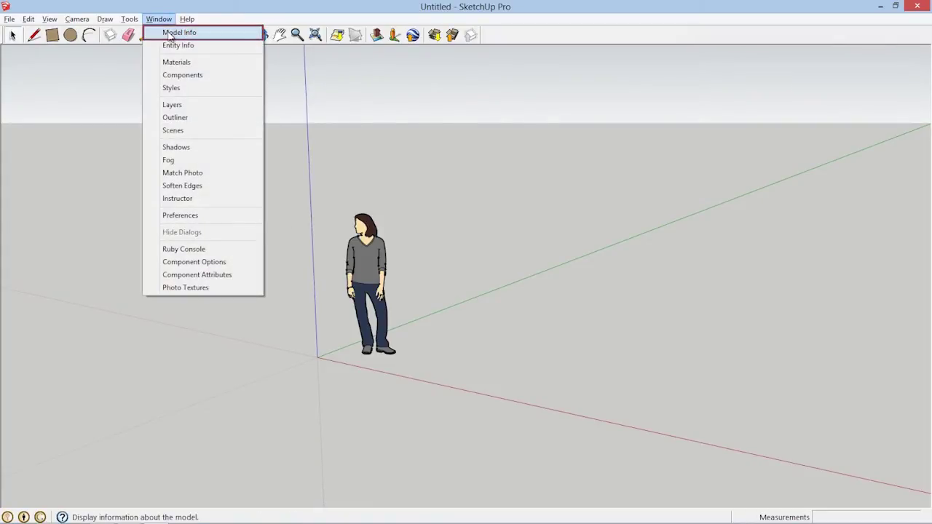
pyautogui.click(179, 33)
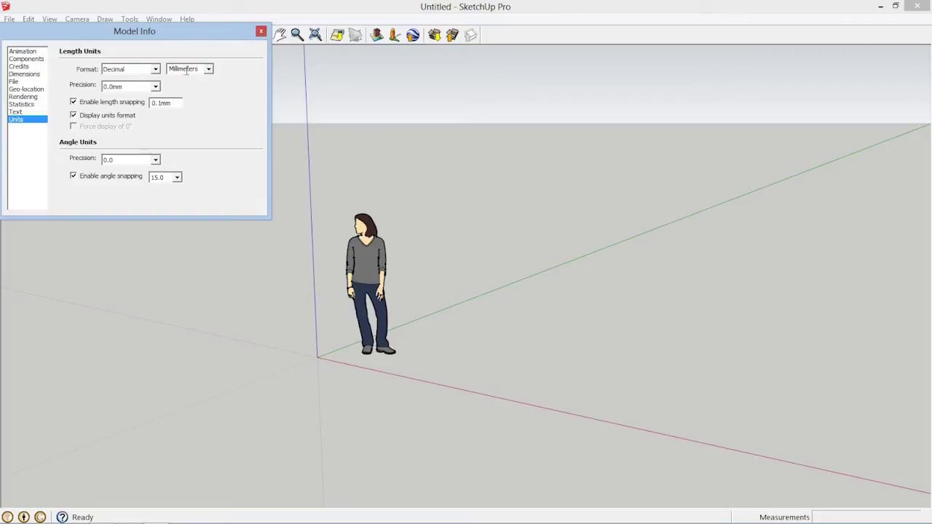
pyautogui.click(209, 70)
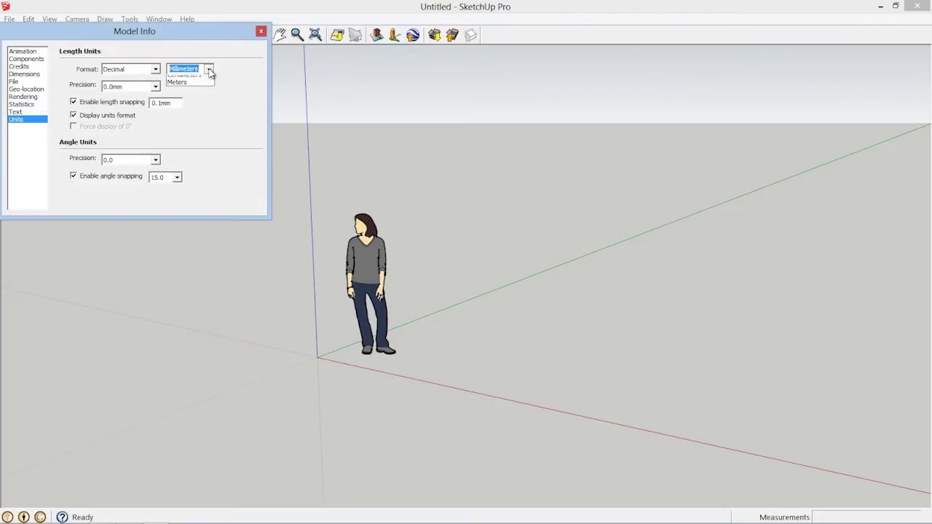
pyautogui.click(195, 104)
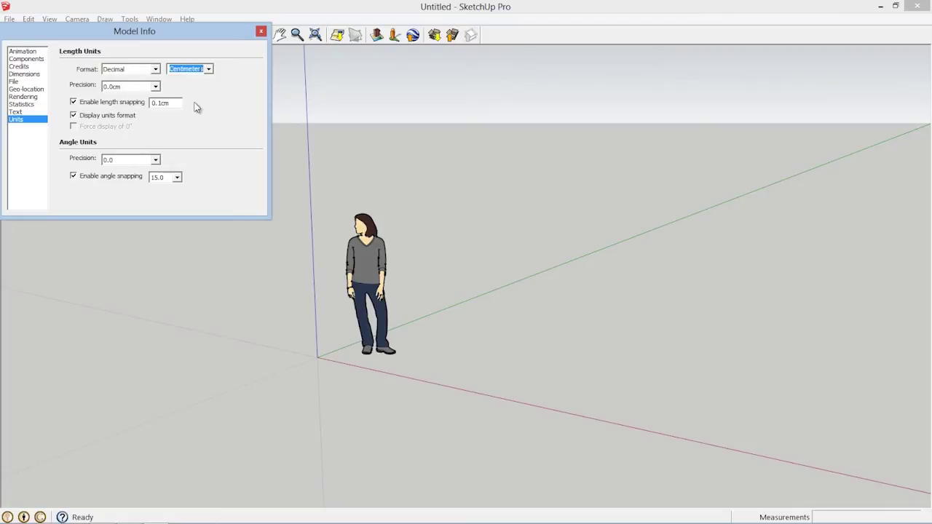
pyautogui.click(260, 33)
pyautogui.moveTo(474, 174); pyautogui.dragTo(551, 247, button='middle')
pyautogui.moveTo(551, 247); pyautogui.dragTo(505, 241)
pyautogui.press('space')
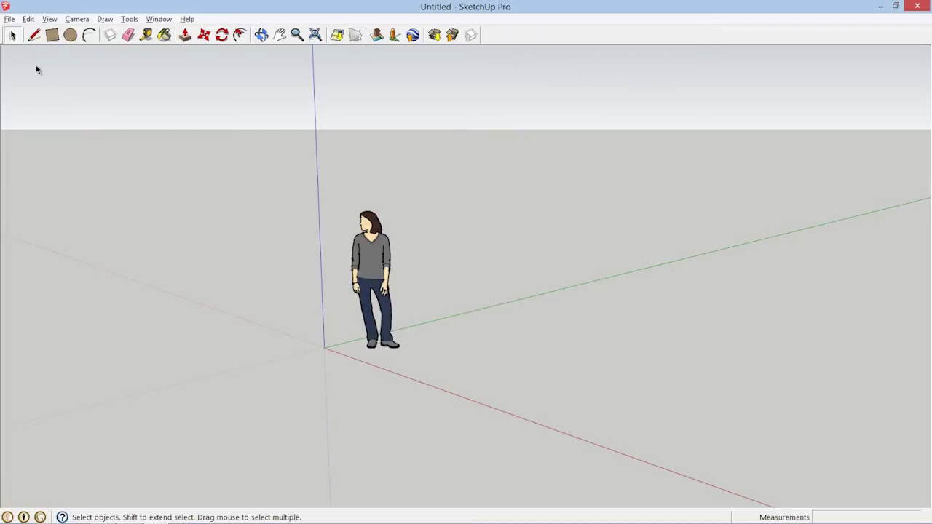
# Step: Import the c11l03-export2sketchup DWG file with import units set to Centimeters
pyautogui.click(10, 19)
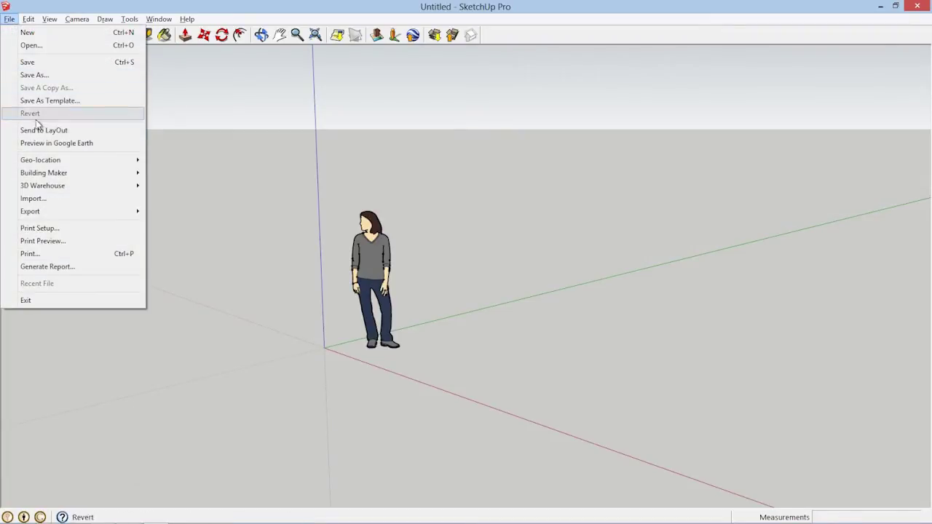
pyautogui.click(53, 198)
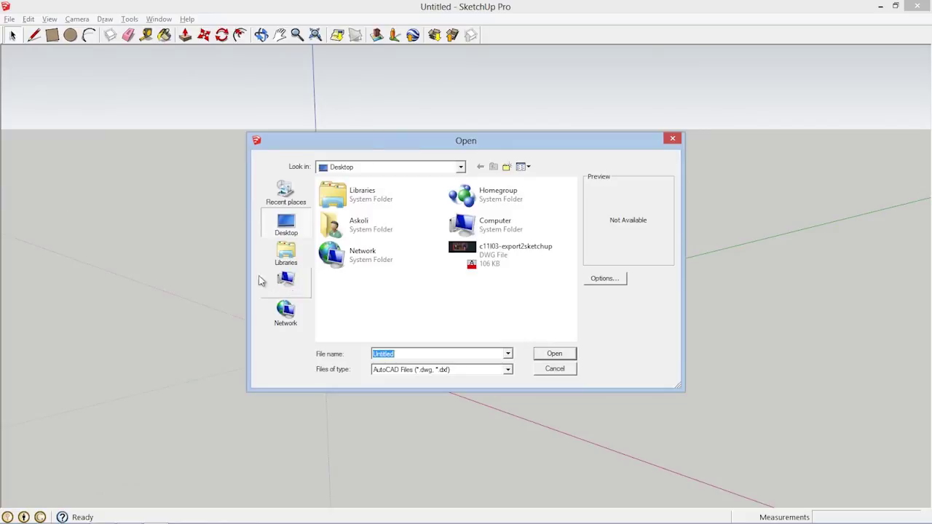
pyautogui.click(493, 263)
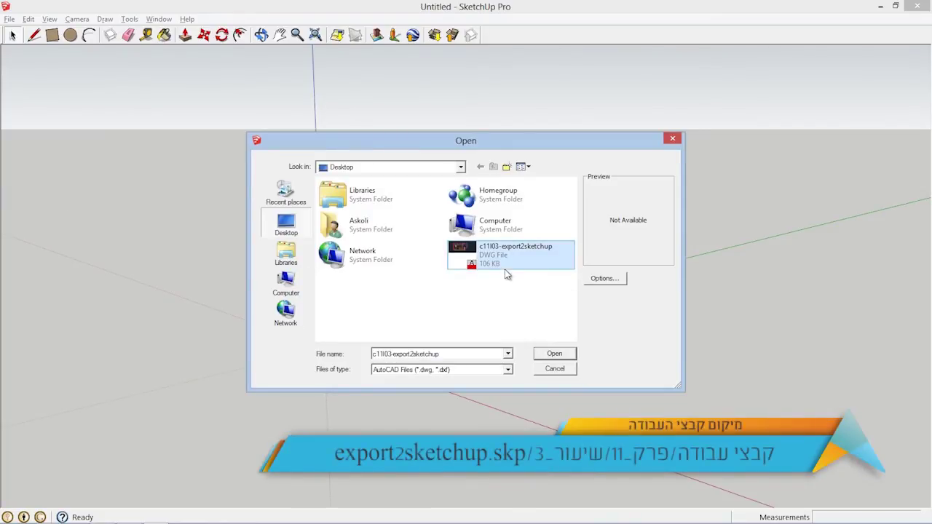
pyautogui.click(603, 280)
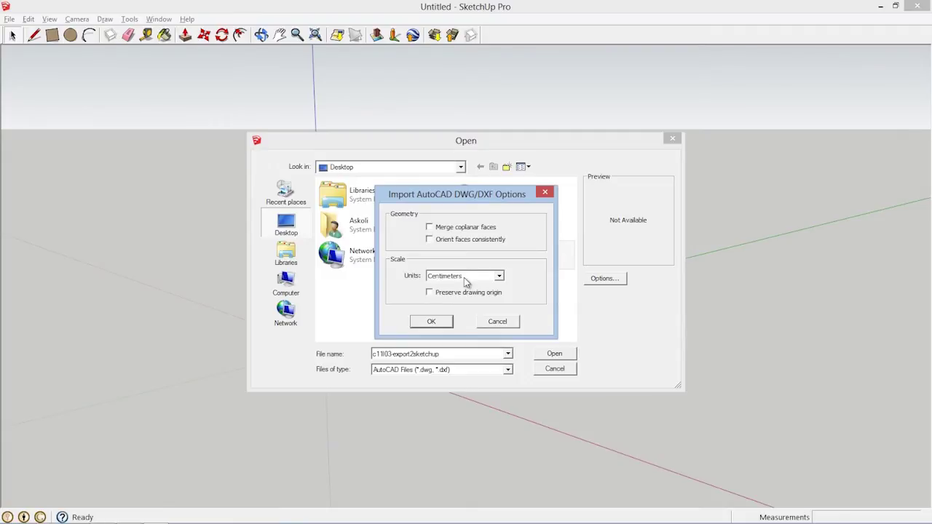
pyautogui.click(433, 321)
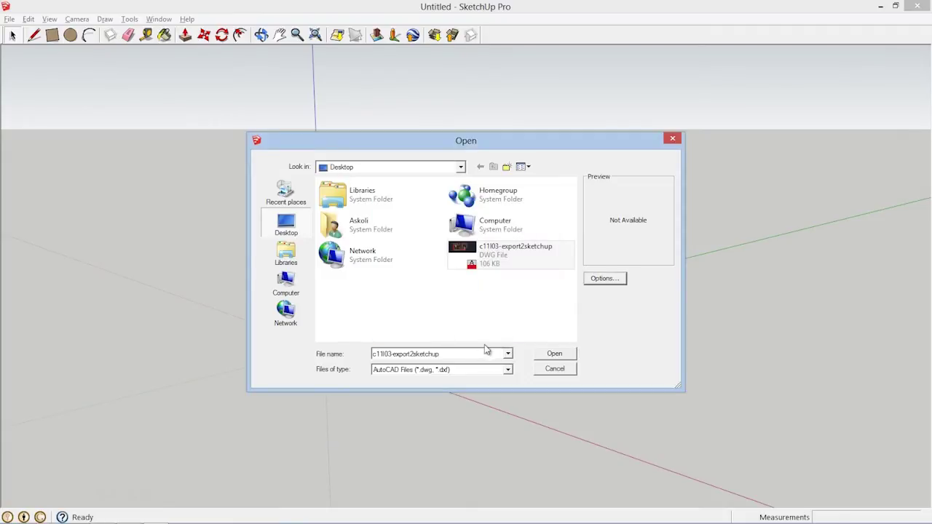
pyautogui.click(569, 357)
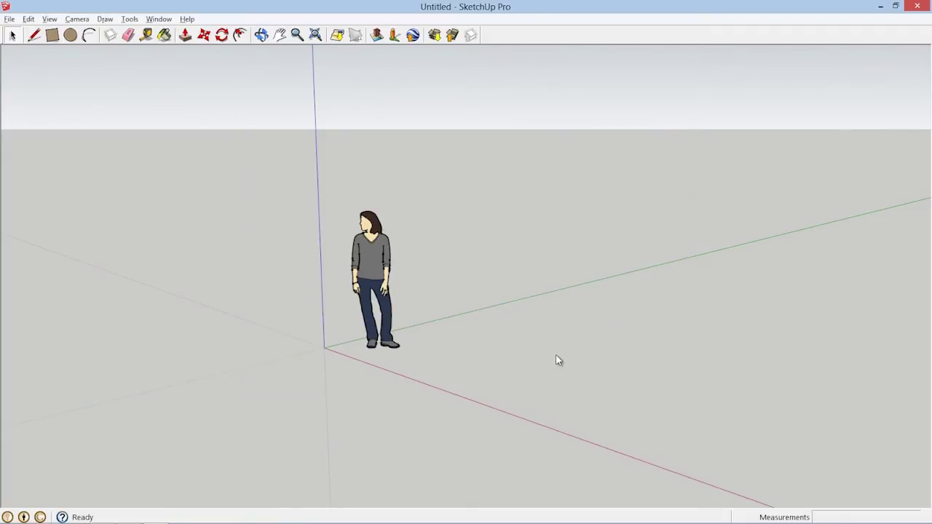
# Step: Dismiss the import report, zoom in on the plan's left rooms, and take the Tape Measure
pyautogui.click(511, 334)
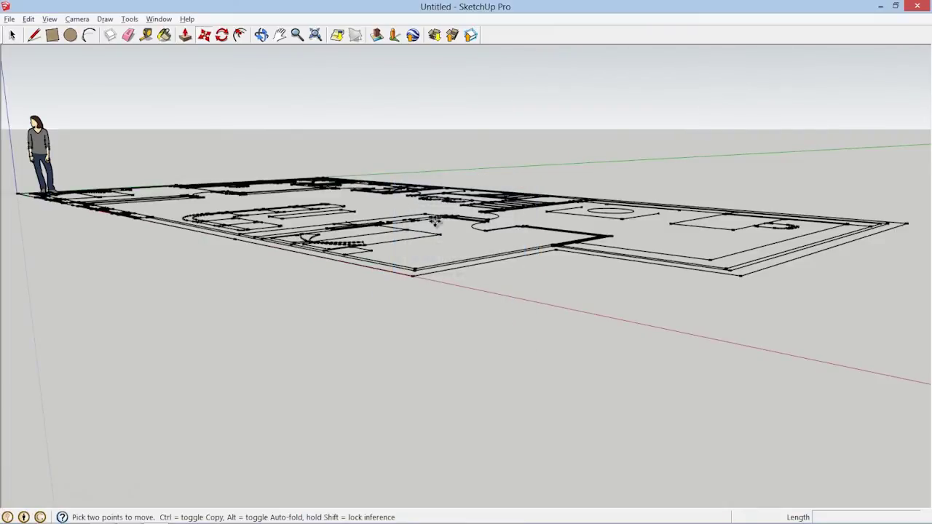
pyautogui.moveTo(434, 221); pyautogui.dragTo(330, 260, button='middle')
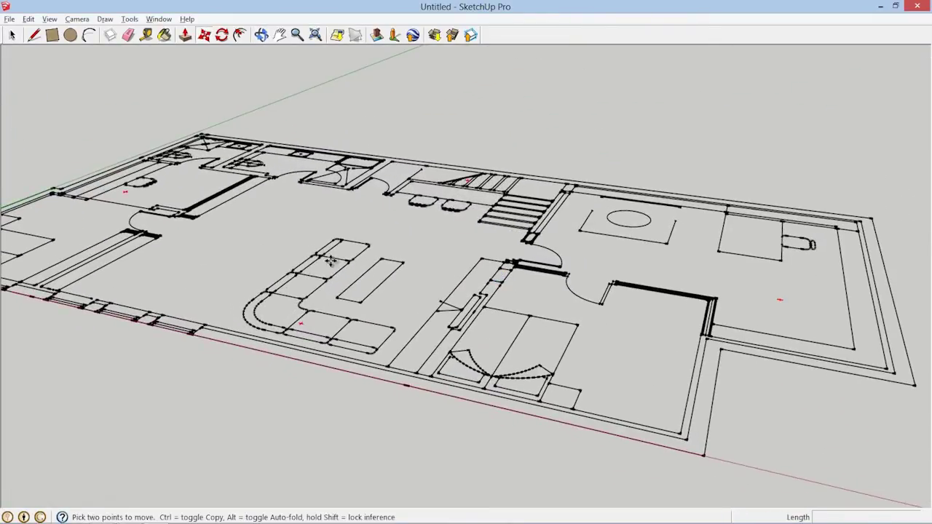
pyautogui.moveTo(254, 258); pyautogui.dragTo(289, 264, button='middle')
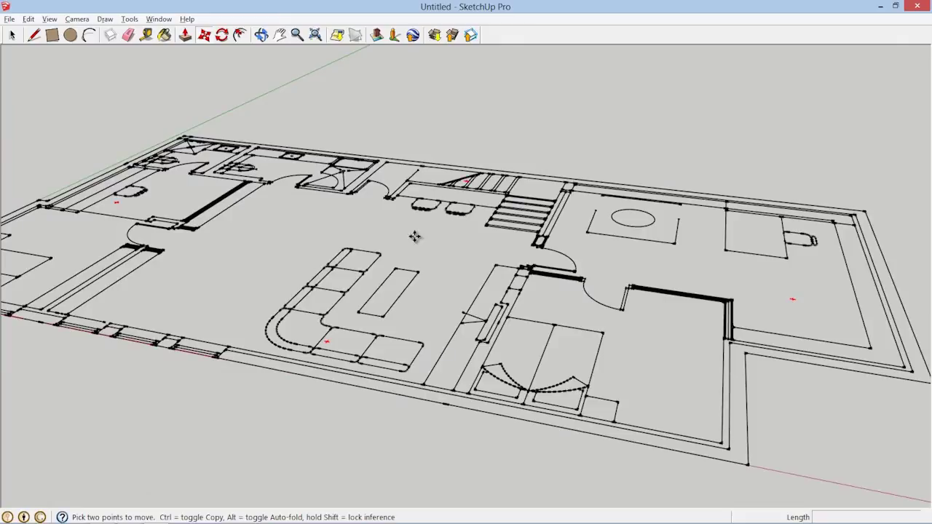
pyautogui.press('space')
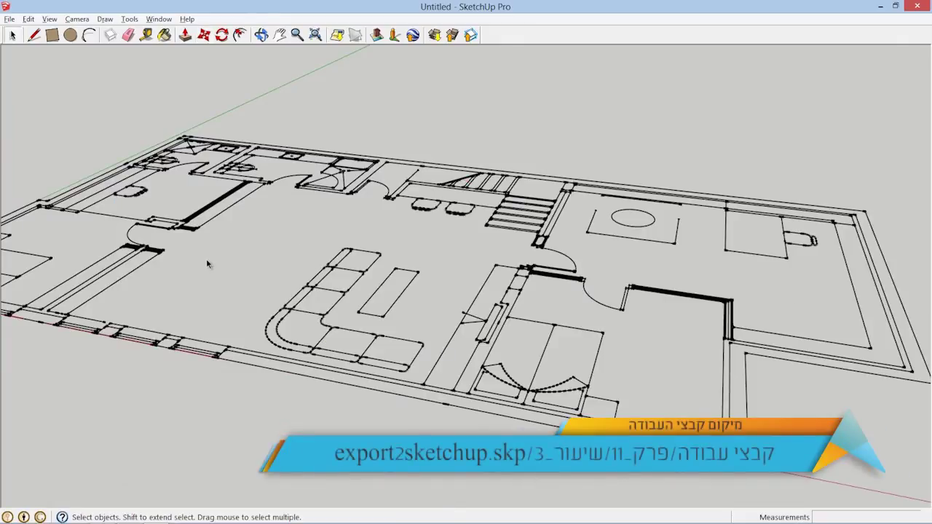
pyautogui.moveTo(208, 263); pyautogui.dragTo(131, 343, button='middle')
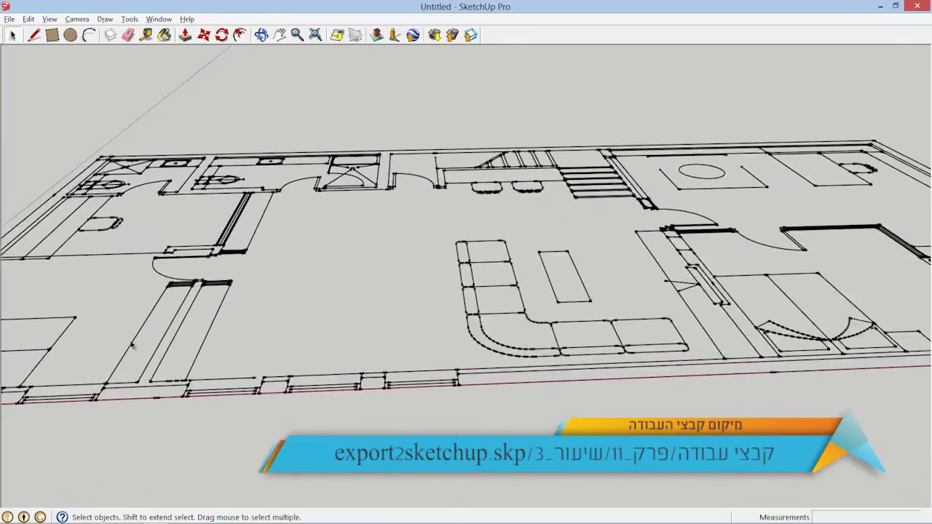
pyautogui.scroll(2, 133, 345)
pyautogui.click(146, 34)
# Step: Measure the 12.0cm gap between two parallel lines on the plan's left side
pyautogui.click(189, 320)
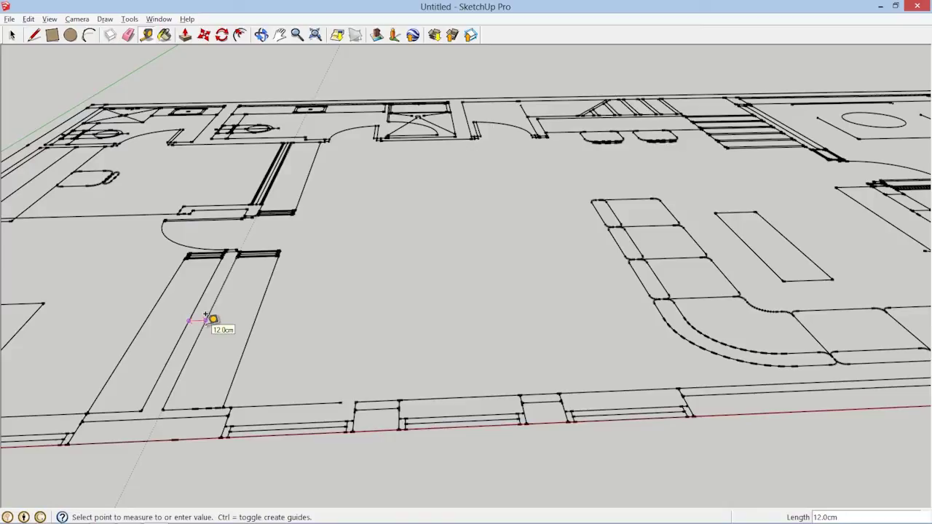
pyautogui.scroll(-2, 210, 318)
pyautogui.press('Escape')
pyautogui.scroll(-2, 272, 284)
pyautogui.scroll(-2, 285, 289)
# Step: Zoom out to view the whole flat floor plan, select everything, then clear the selection
pyautogui.moveTo(568, 272)
pyautogui.mouseDown(button='middle')
pyautogui.moveTo(535, 317)
pyautogui.moveTo(443, 327)
pyautogui.moveTo(415, 241)
pyautogui.mouseUp(button='middle')
pyautogui.scroll(-3, 416, 241)
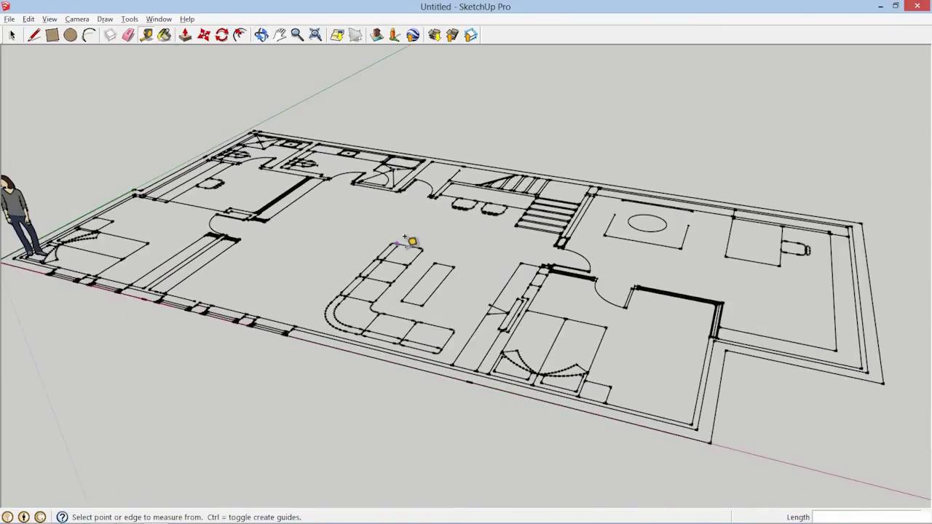
pyautogui.moveTo(535, 276); pyautogui.dragTo(510, 260, button='middle')
pyautogui.scroll(2, 321, 246)
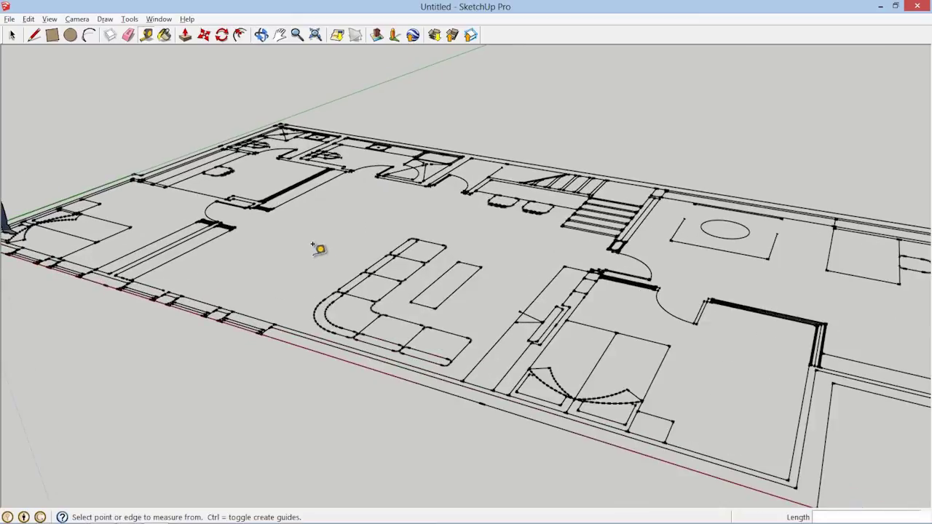
pyautogui.scroll(1, 390, 270)
pyautogui.press('p')
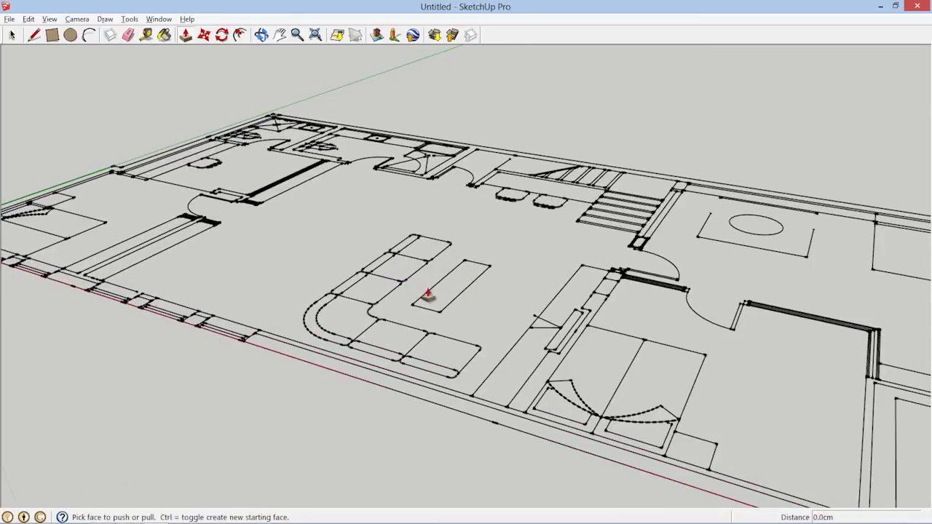
pyautogui.press('space')
pyautogui.hotkey('ctrl', 'a')
pyautogui.click(429, 294)
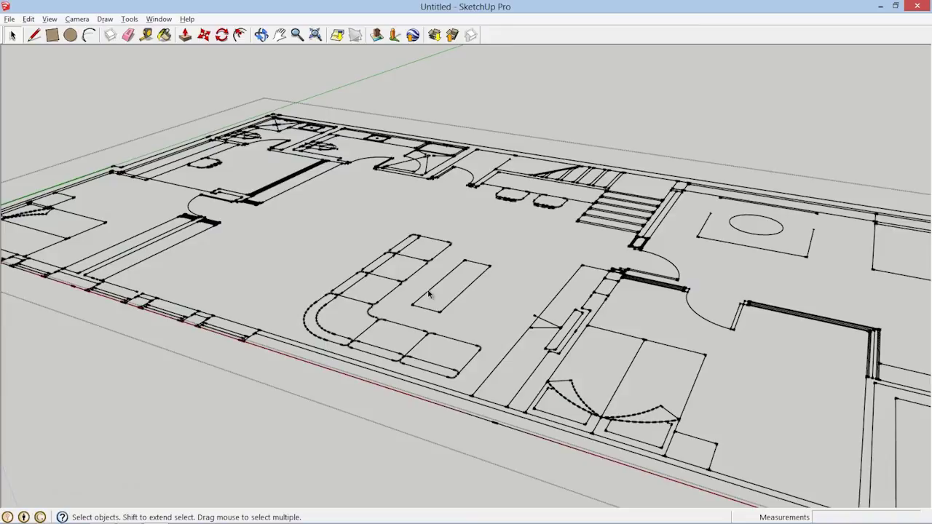
# Step: Draw a short trial line on the front wall, then abandon the line drawing
pyautogui.press('l')
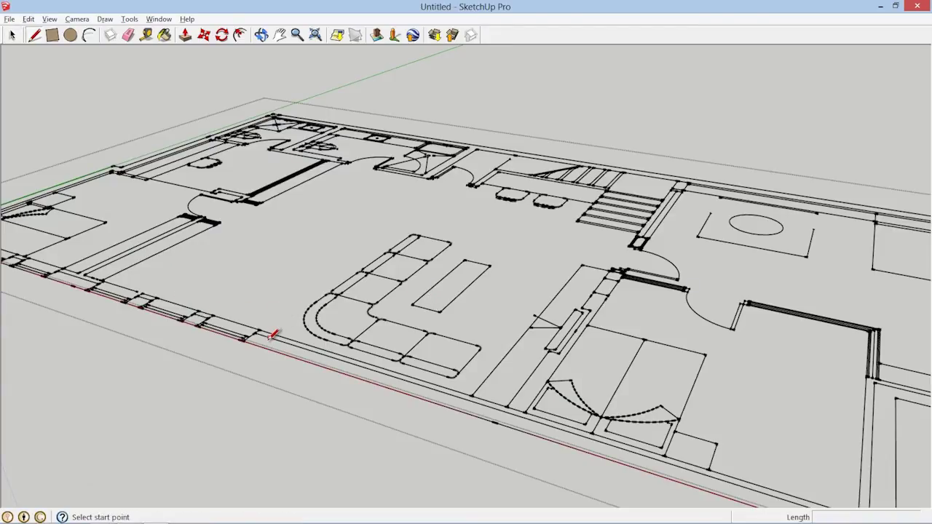
pyautogui.scroll(2, 273, 329)
pyautogui.scroll(1, 270, 328)
pyautogui.click(251, 329)
pyautogui.click(232, 342)
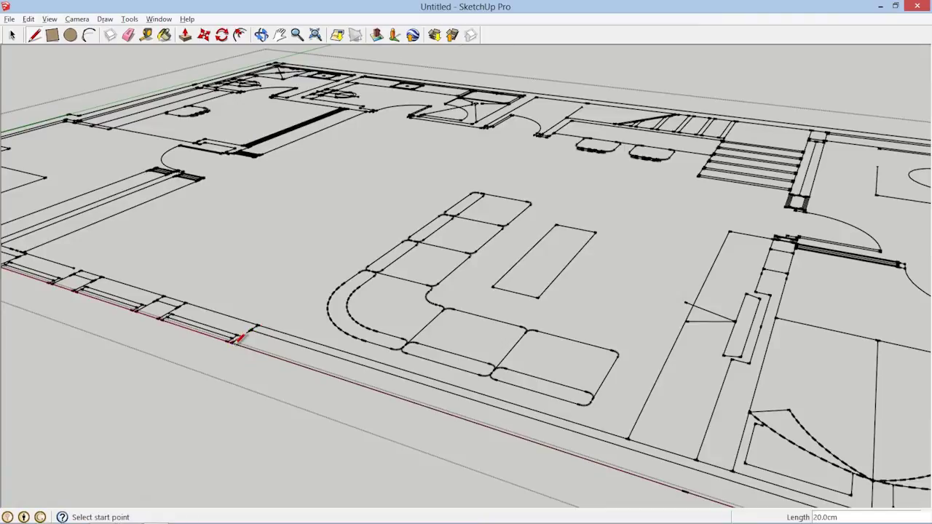
pyautogui.click(246, 344)
pyautogui.press('space')
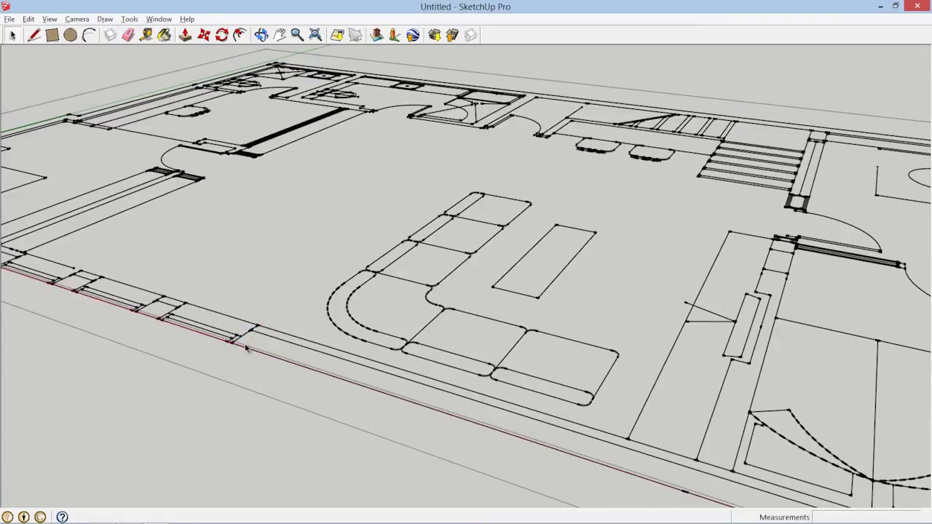
# Step: Draw a 24.0cm by 28.0cm rectangle on the front wall at the left
pyautogui.press('r')
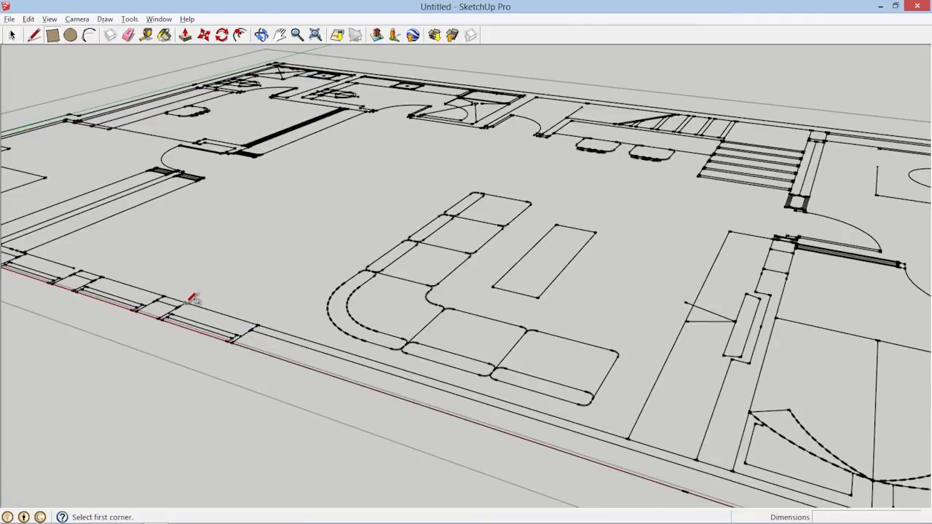
pyautogui.click(181, 302)
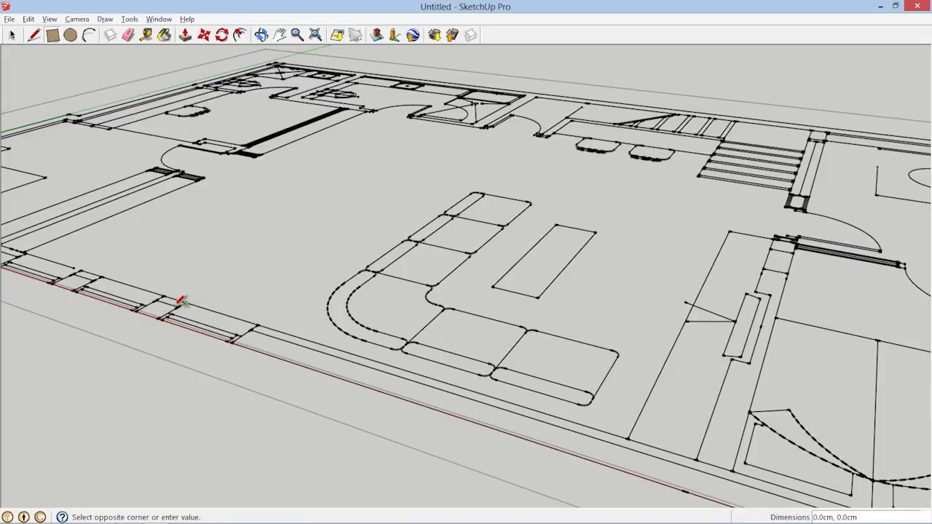
pyautogui.click(140, 311)
# Step: Push/pull the rectangle up 73.6cm into a pillar and orbit to inspect it
pyautogui.press('p')
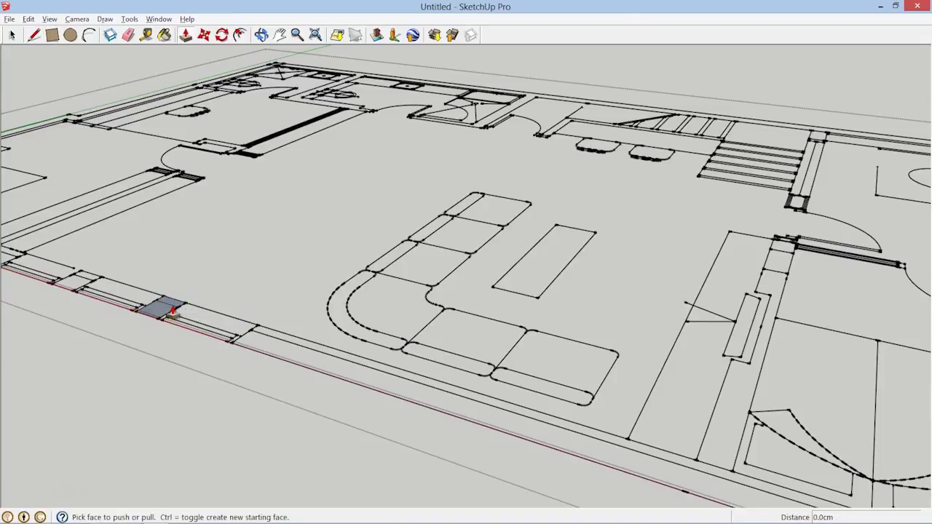
pyautogui.click(169, 314)
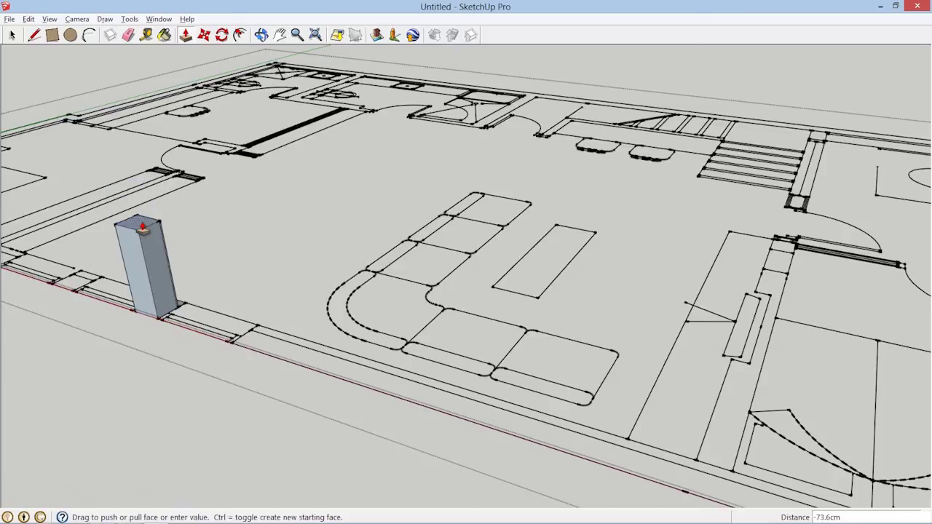
pyautogui.click(141, 224)
pyautogui.moveTo(208, 254)
pyautogui.mouseDown(button='middle')
pyautogui.moveTo(270, 270)
pyautogui.moveTo(221, 274)
pyautogui.mouseUp(button='middle')
pyautogui.moveTo(380, 254); pyautogui.dragTo(443, 271, button='middle')
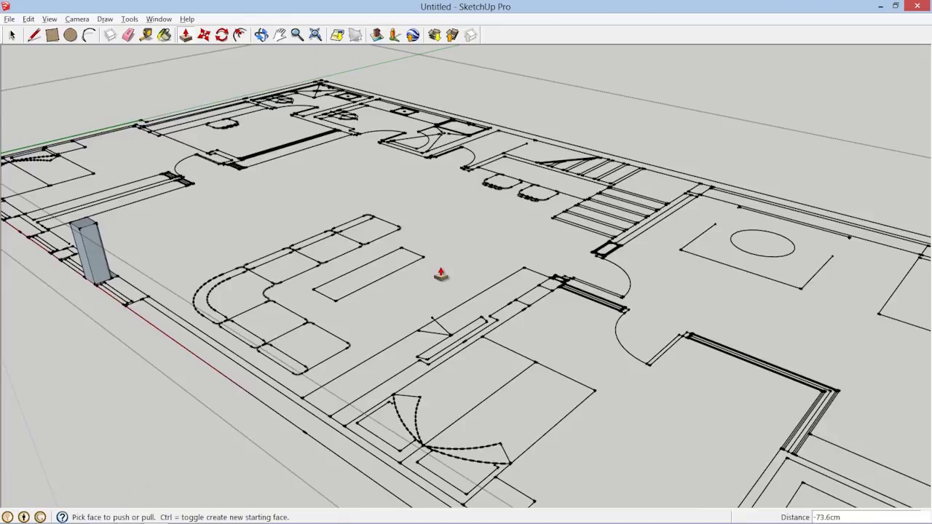
pyautogui.scroll(-2, 441, 275)
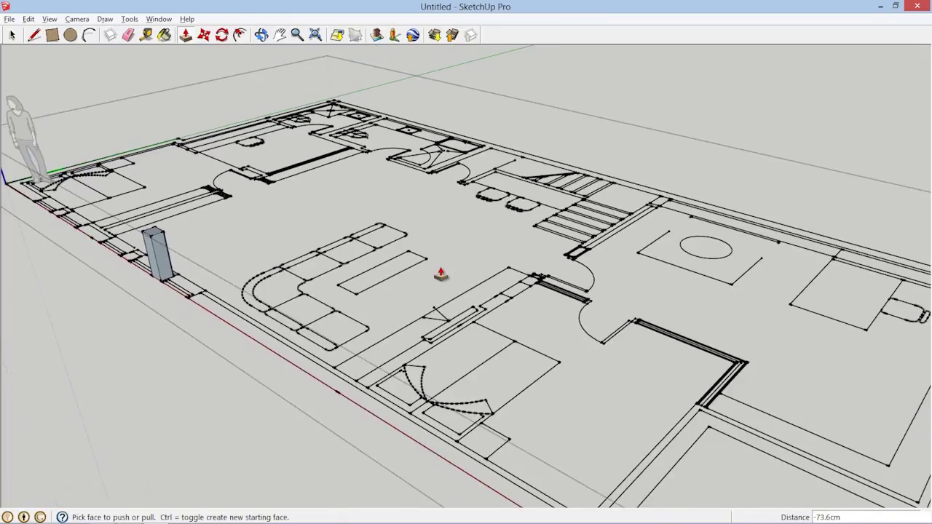